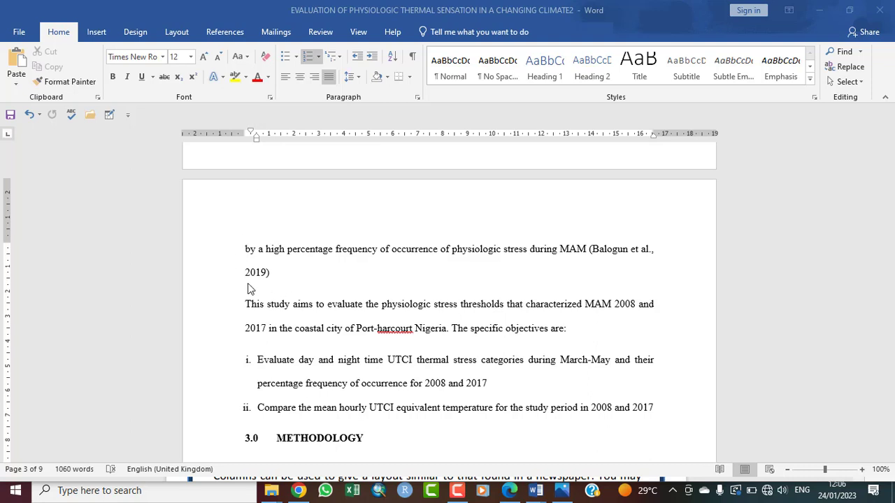
Step: Make room for a table by adding two blank lines above the paragraph beginning "This study aims to evaluate"
left_click(278, 278)
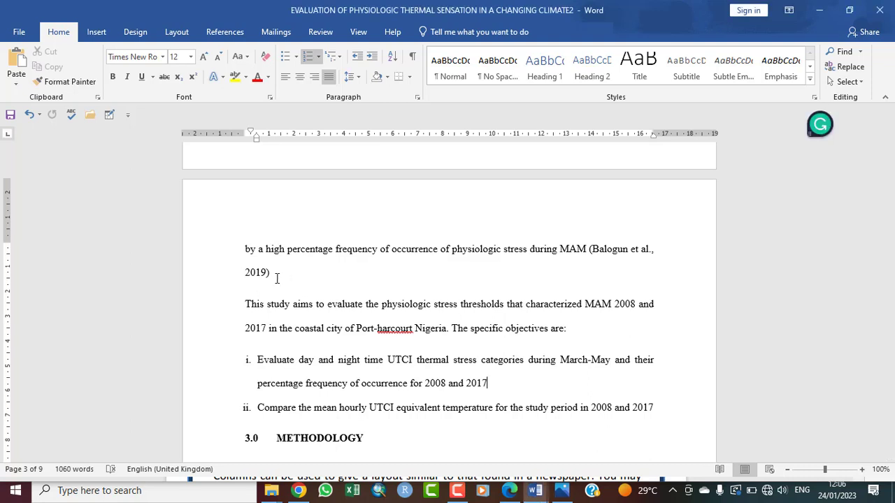
key("Down")
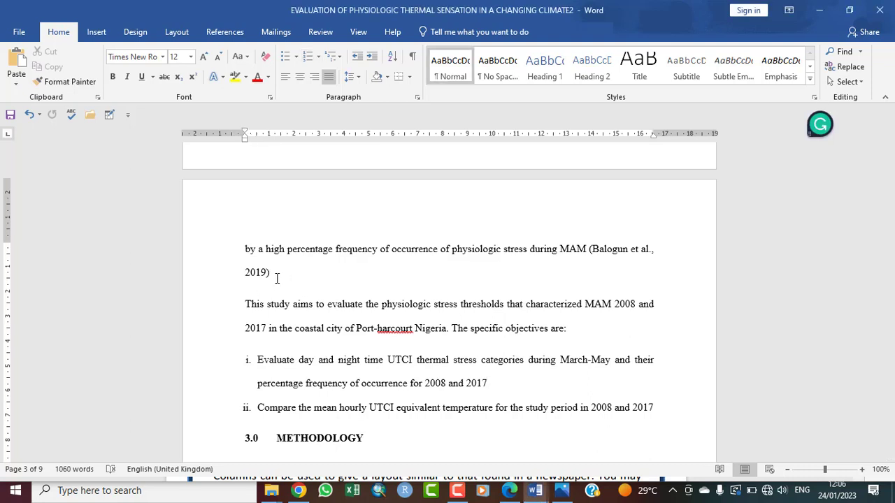
key("Down")
key("Left")
key("Left")
key("Left")
key("Left")
key("Left")
key("Return")
key("Return")
key("Return")
key("Return")
key("Return")
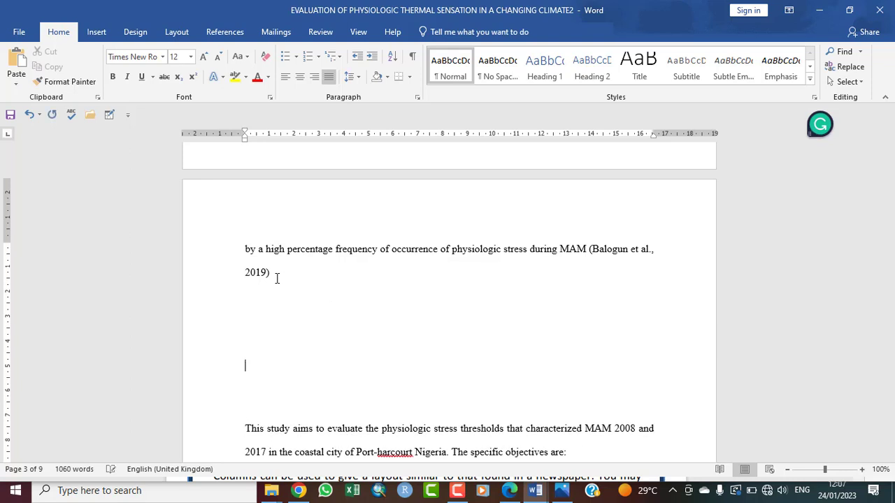
key("BackSpace")
key("BackSpace")
key("BackSpace")
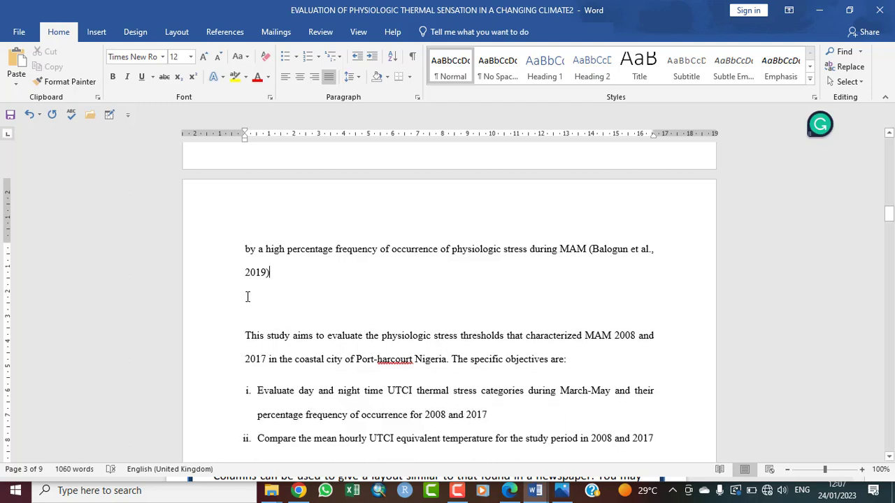
key("Return")
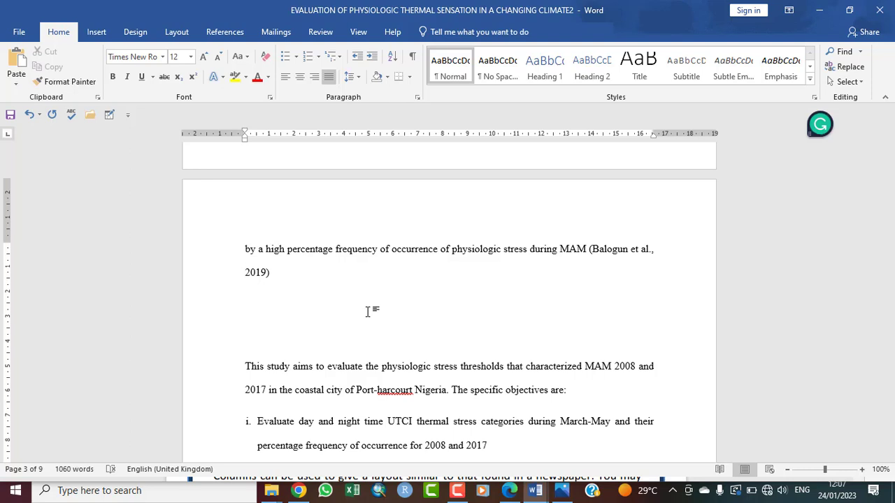
Step: Insert a table with five columns and four rows on the first blank line above the "This study aims" paragraph
left_click(96, 31)
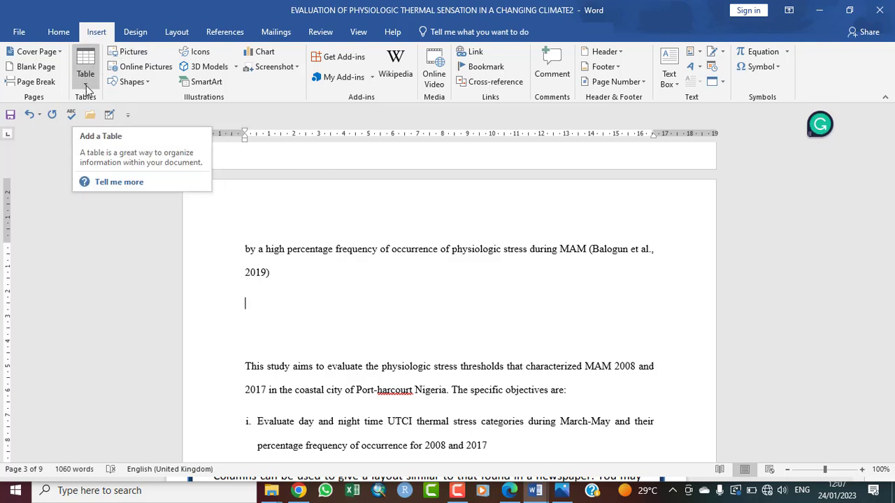
left_click(87, 90)
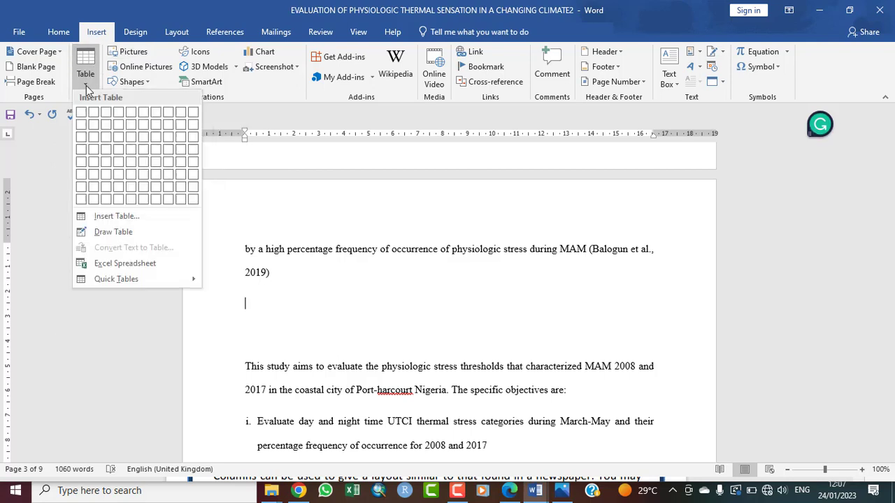
left_click(131, 152)
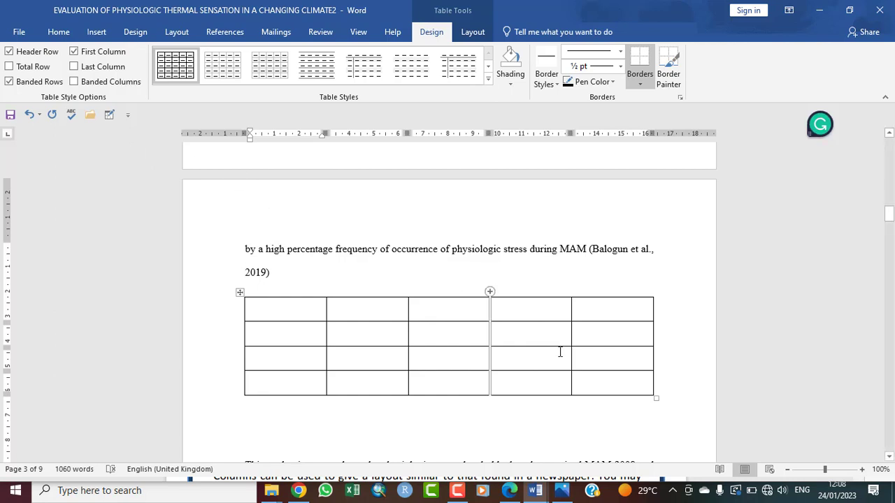
Step: Go cell by cell along the table's bottom row, from the first cell to the last
left_click(259, 421)
left_click(304, 383)
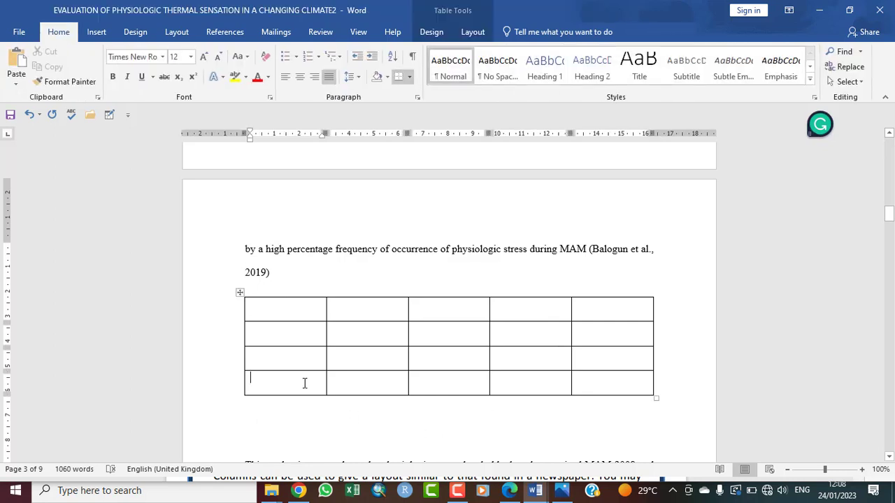
key("Tab")
key("Tab")
key("Tab")
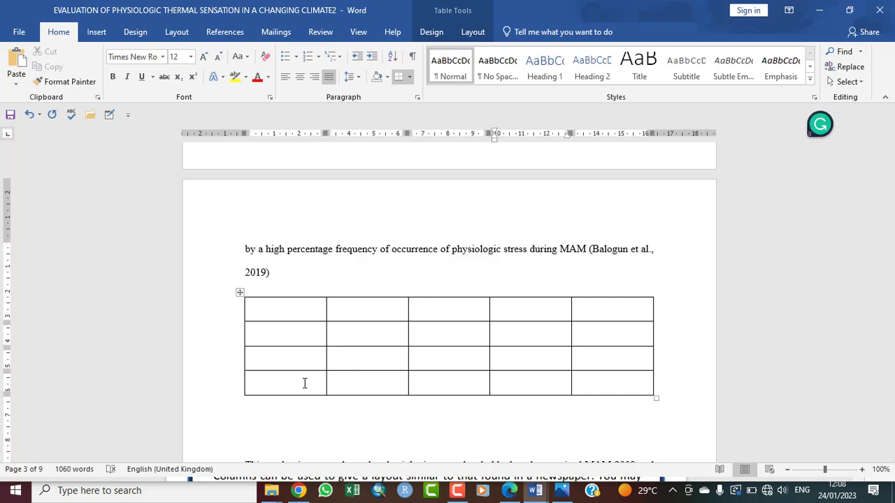
key("Tab")
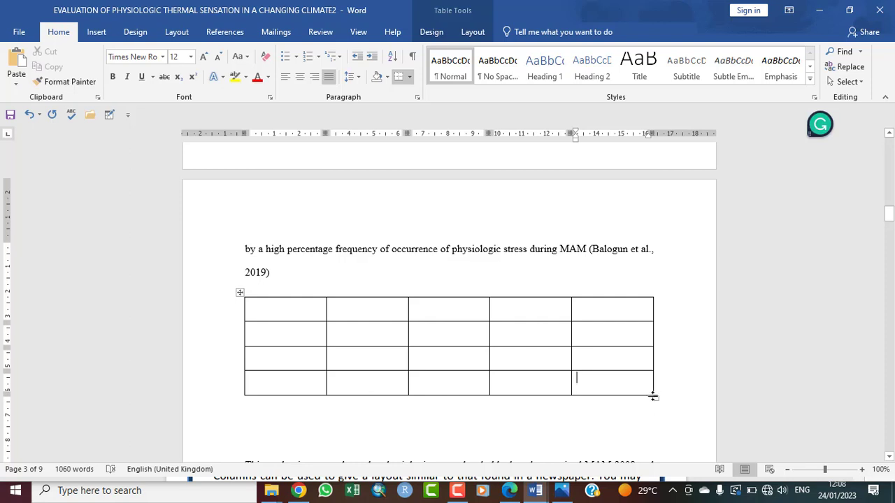
Step: Add a blank line below the table and insert the picture 2a from the 24th folder there
right_click(653, 396)
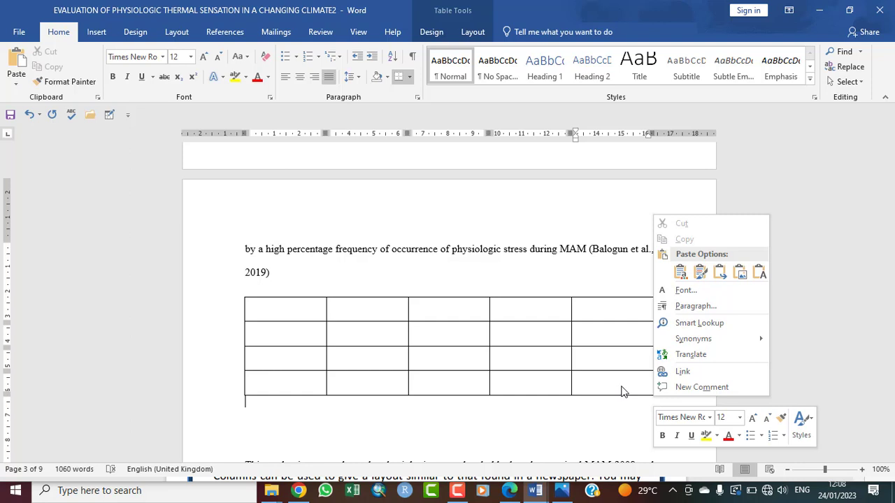
left_click(496, 412)
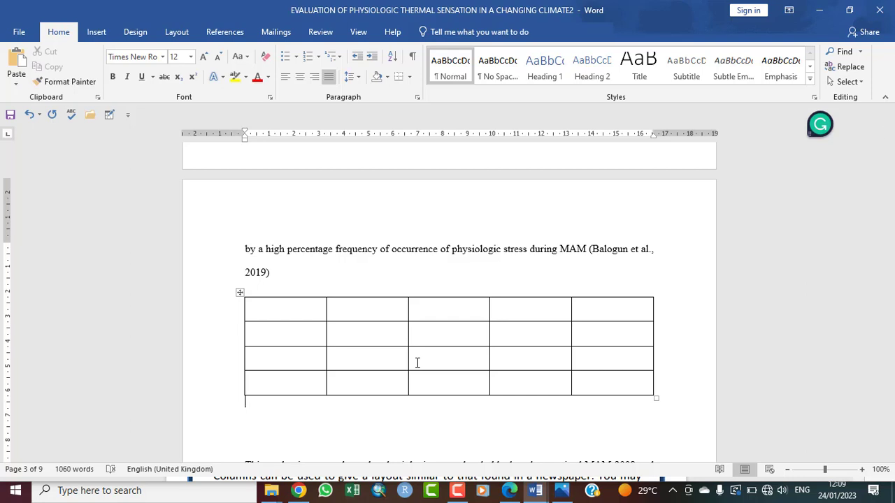
key("Return")
left_click(98, 32)
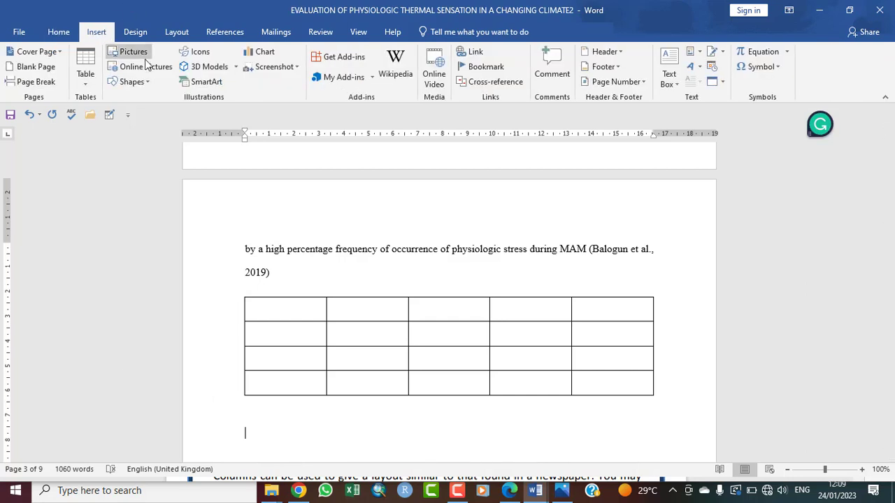
left_click(142, 56)
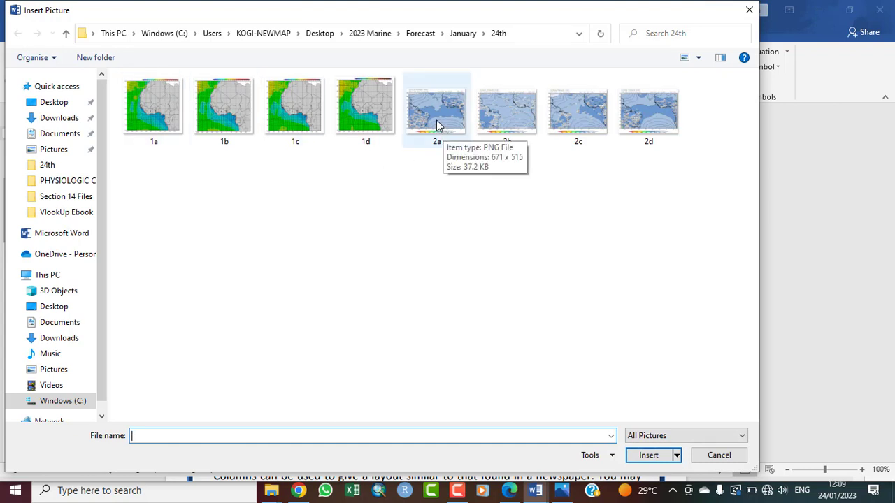
left_click(436, 125)
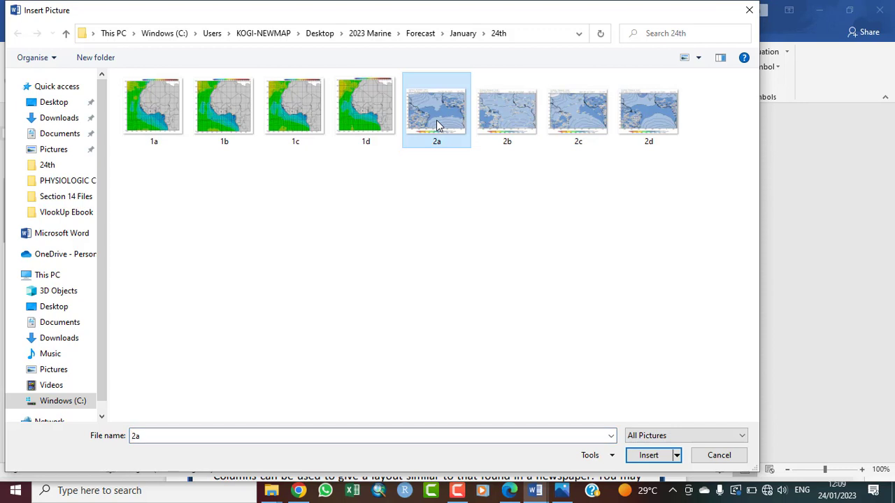
left_click(648, 455)
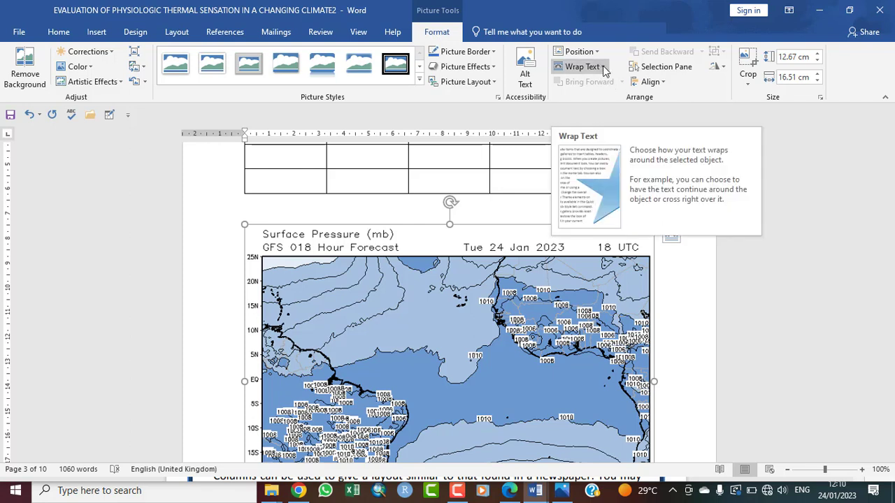
Step: Apply the In Line with Text wrapping to the inserted map picture and check how the text after it is laid out
left_click(604, 68)
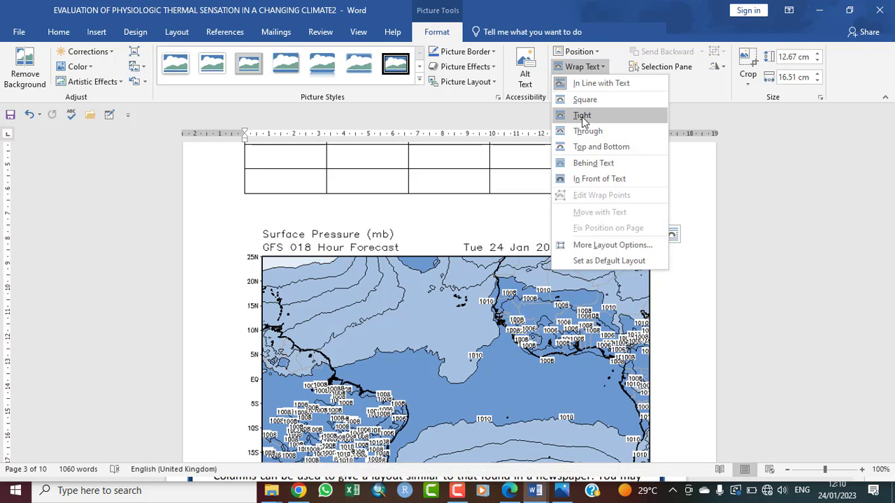
left_click(593, 82)
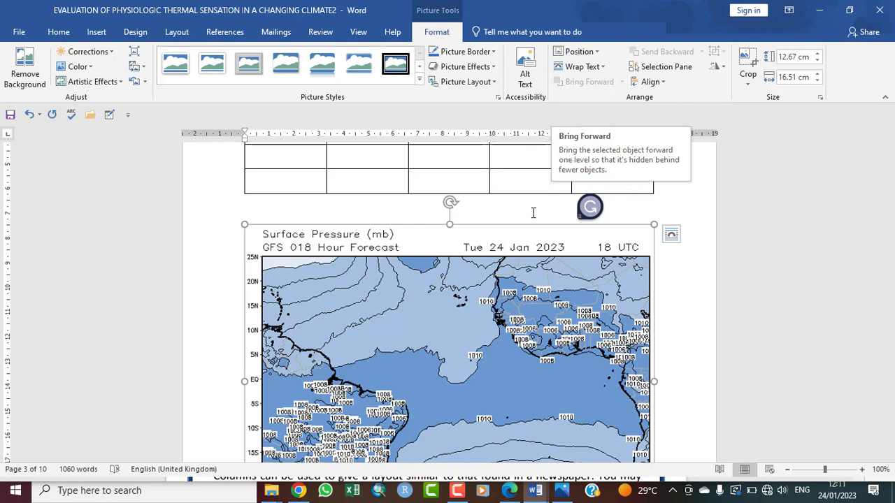
left_click(399, 211)
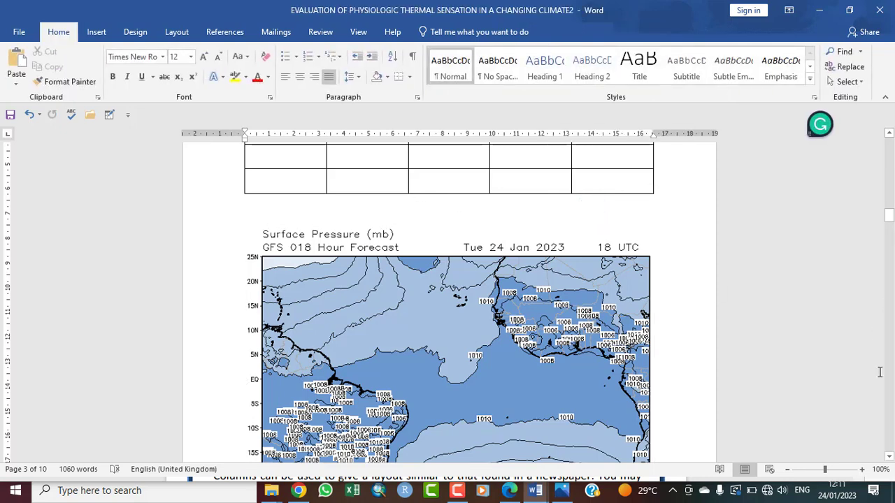
left_click(889, 457)
left_click_drag(889, 457, 889, 458)
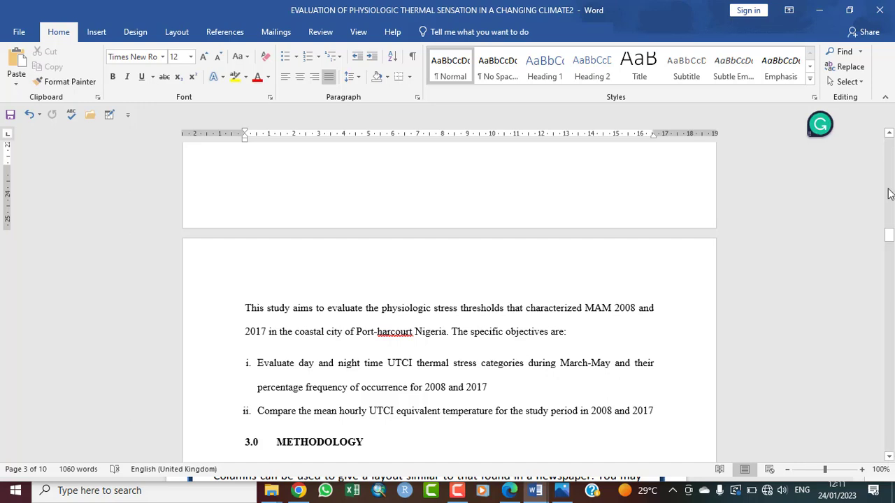
left_click_drag(889, 134, 889, 134)
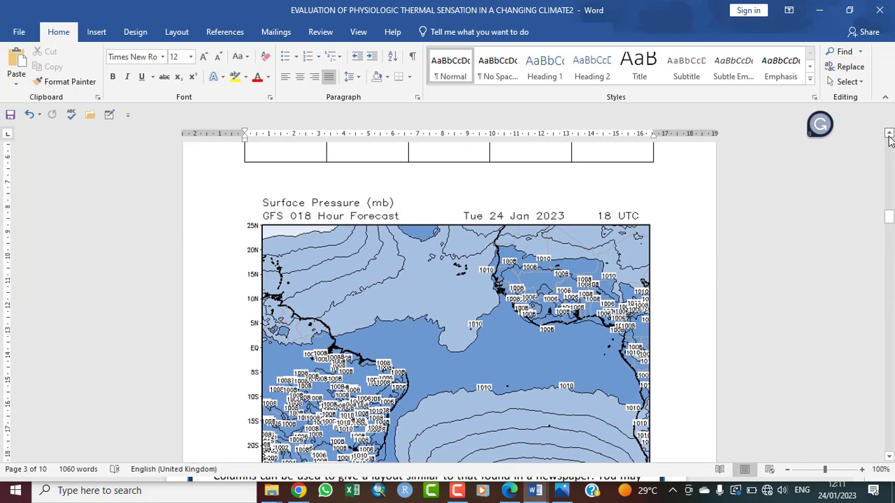
Step: Set the map picture's text wrapping to In Front of Text and check how it overlaps the surrounding text
left_click(437, 356)
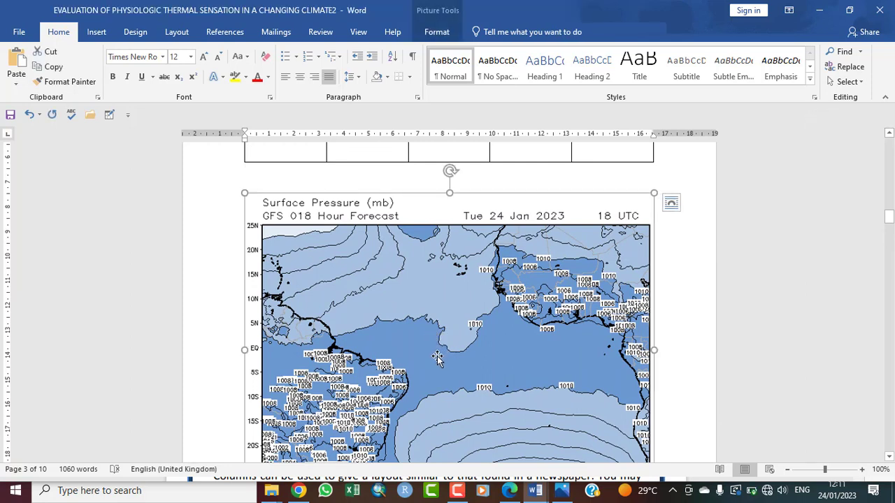
left_click(437, 31)
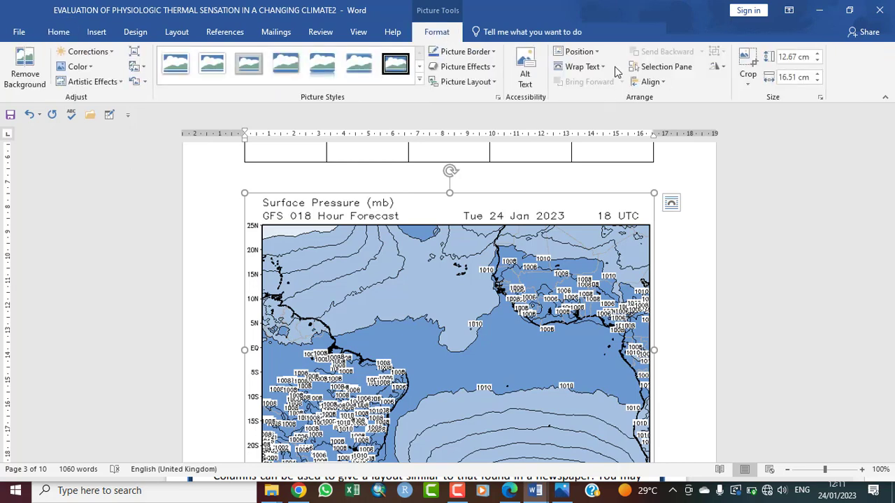
left_click(602, 67)
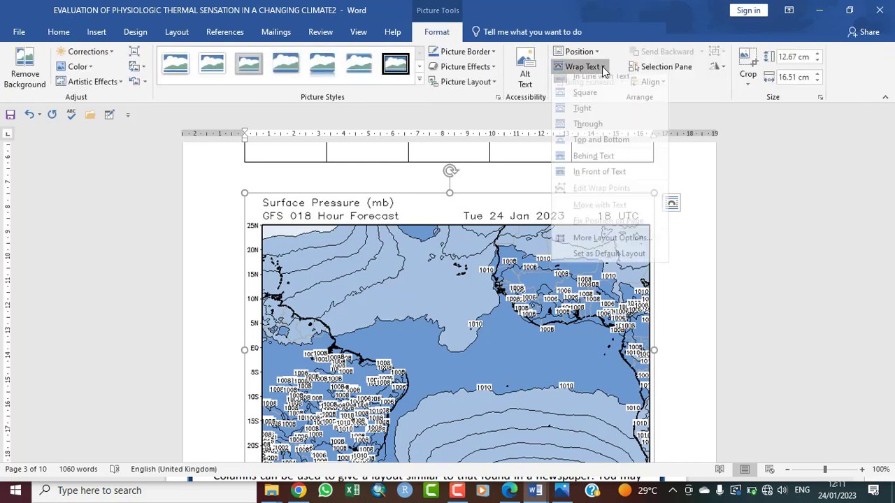
left_click(595, 180)
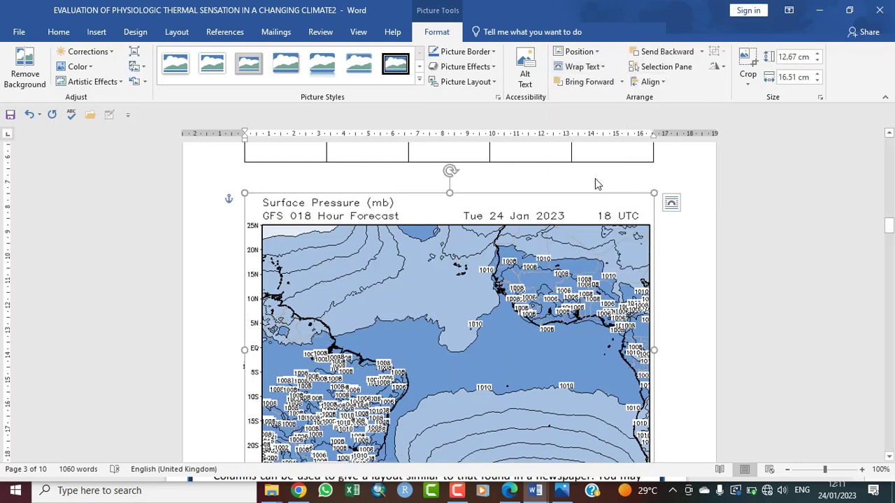
left_click(889, 457)
left_click(889, 457)
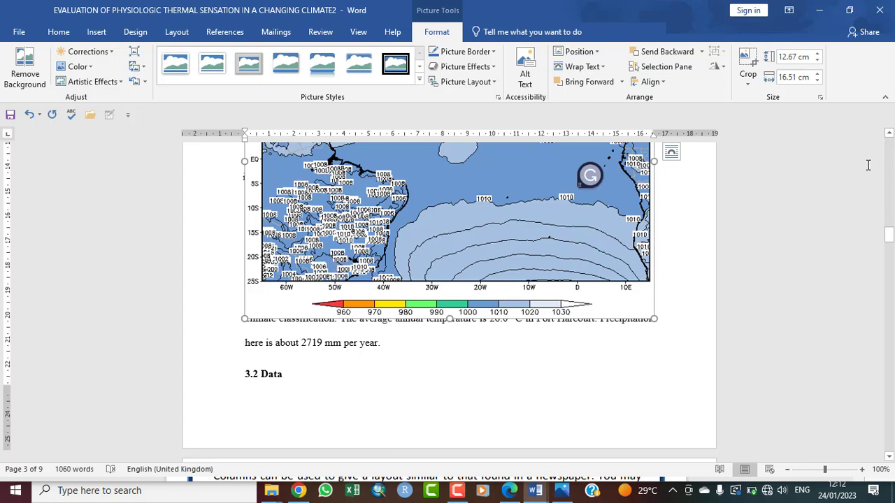
left_click(889, 134)
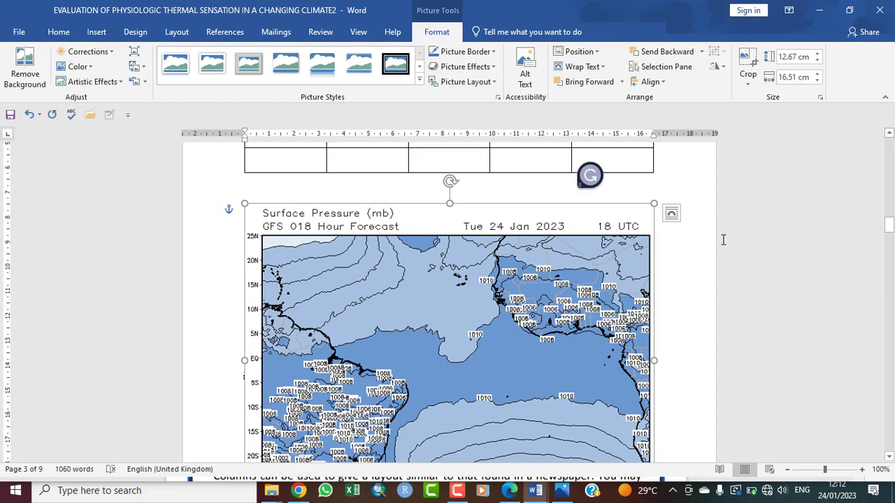
Step: Add a long run of blank lines between the table and the map picture to push the picture down the page
left_click(254, 190)
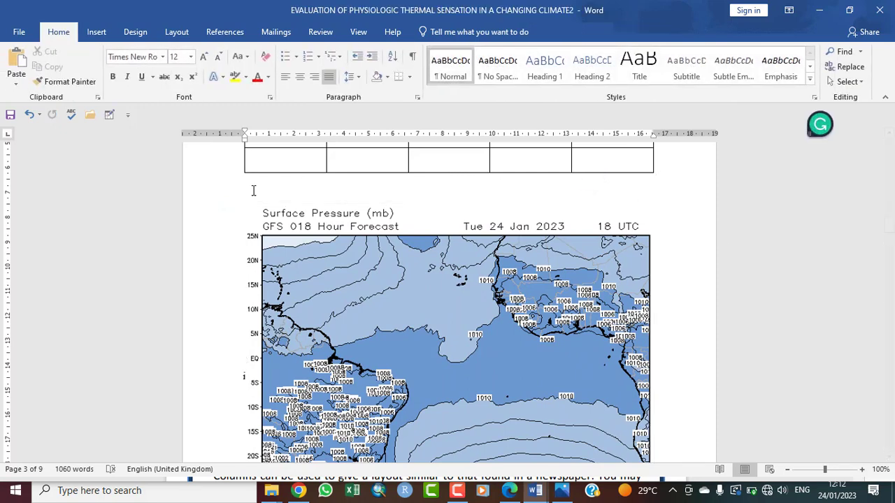
key("Return")
key("Return")
key("Return")
key("Return")
key("Return")
key("Return")
key("Return")
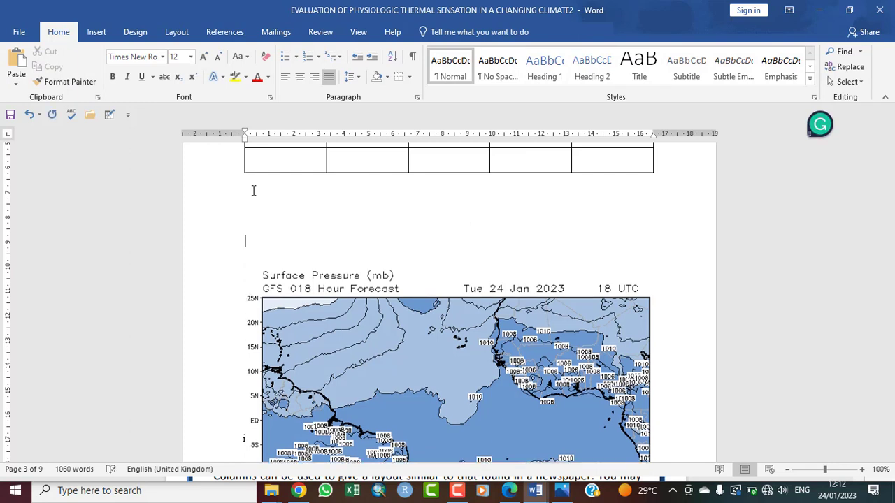
key("Return")
key("Return")
key("Return")
key("Return")
key("Return")
key("Return")
key("Return")
key("Return")
key("Return")
key("Return")
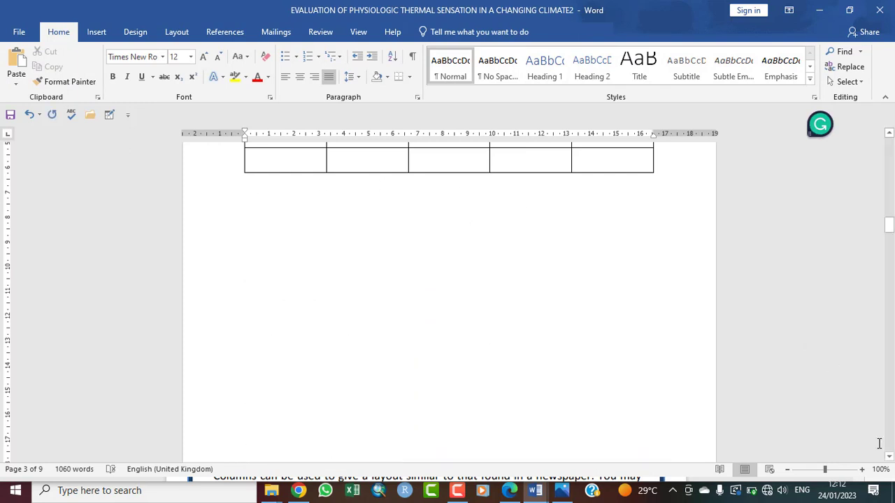
Step: Shrink the map picture proportionally from its upper-left corner to about 12 cm wide and check its placement over the text
left_click(889, 458)
left_click_drag(889, 458, 889, 458)
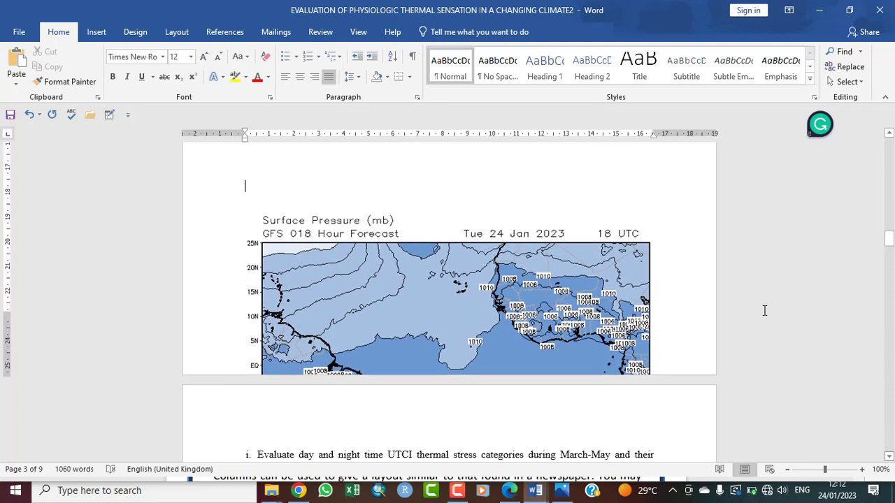
left_click(502, 299)
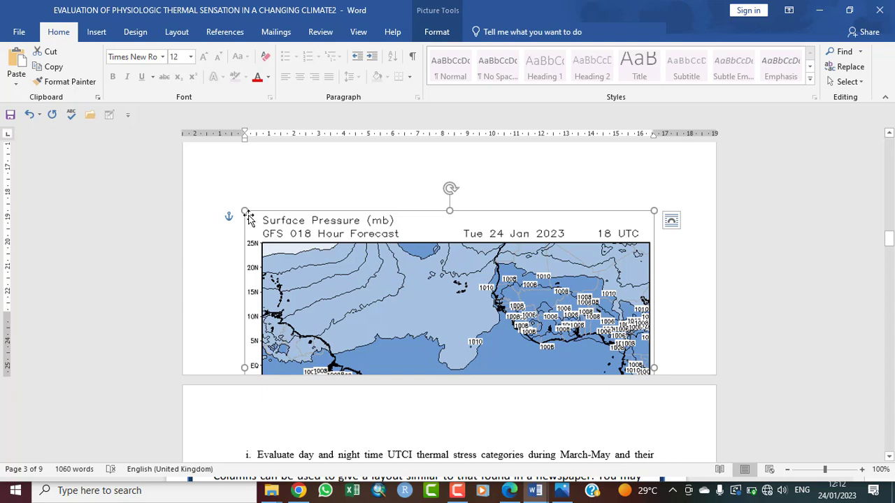
left_click_drag(244, 210, 356, 297)
scroll(357, 331, "down", 1)
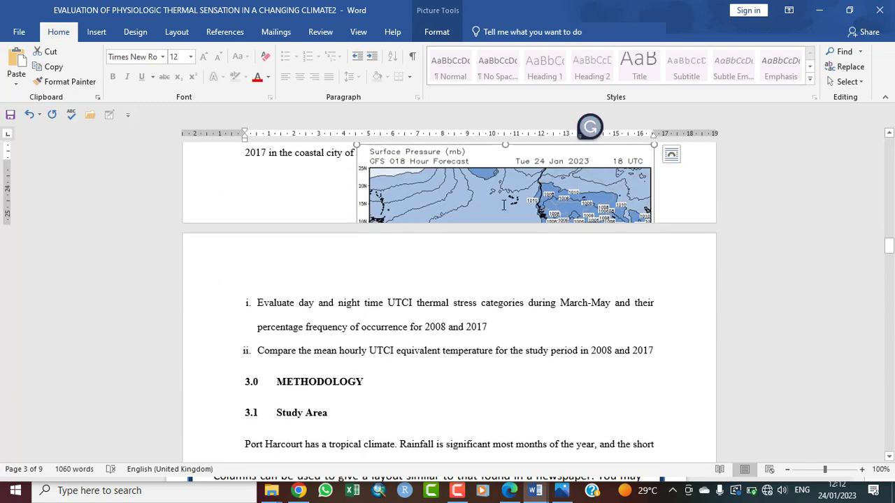
left_click_drag(504, 205, 511, 206)
left_click(889, 134)
scroll(579, 368, "up", 7)
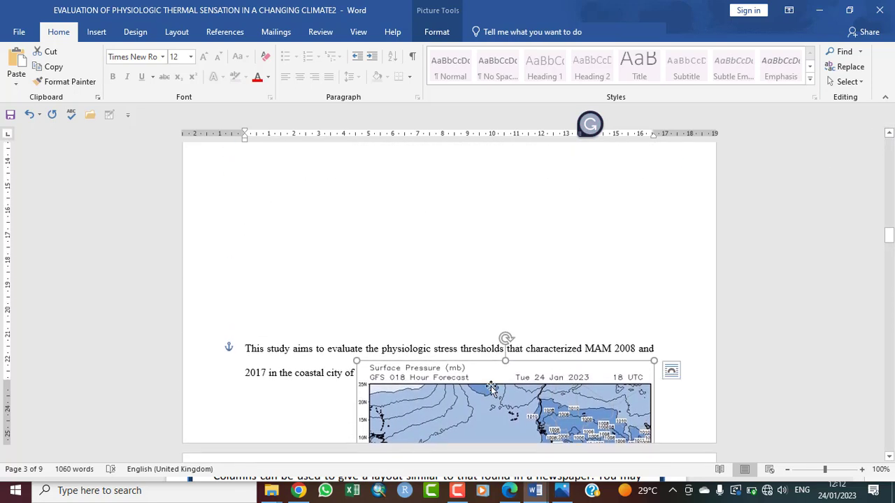
Step: Move the map picture above the "This study aims" paragraph and shrink it to about 9 cm wide so it clears the text
left_click_drag(482, 387, 402, 176)
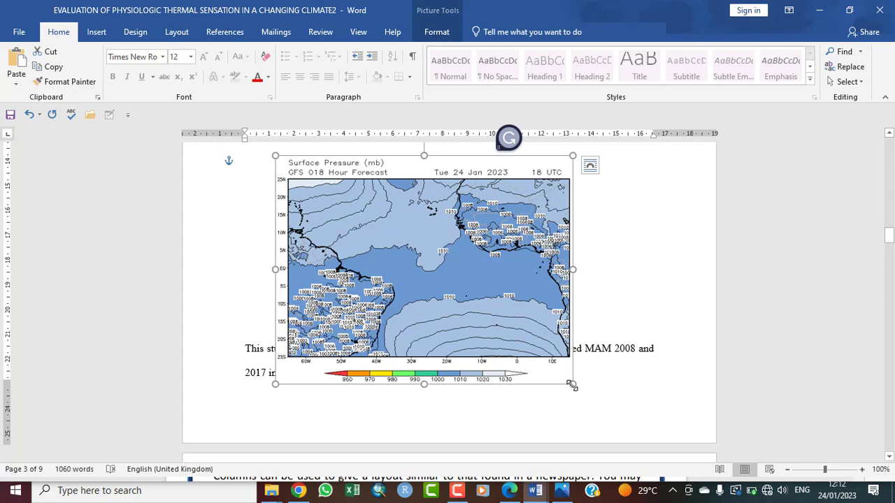
left_click_drag(572, 384, 505, 280)
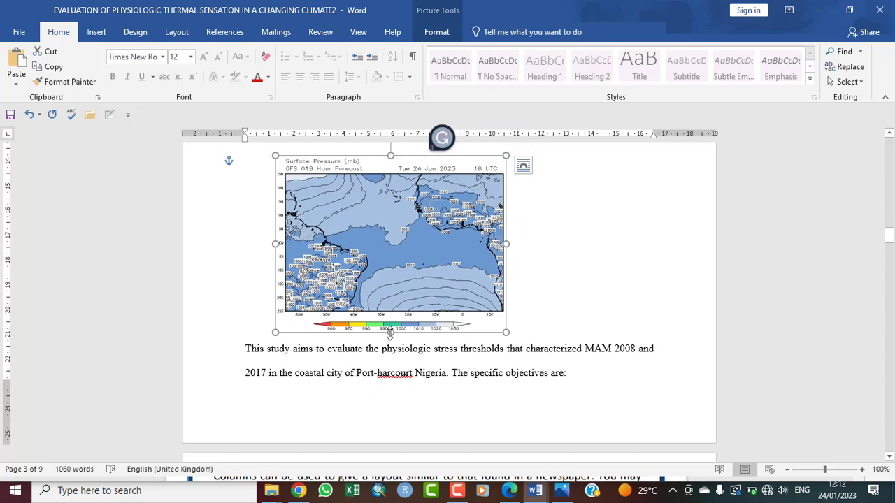
mouse_move(390, 332)
left_mouse_down()
mouse_move(390, 305)
mouse_move(392, 331)
left_mouse_up()
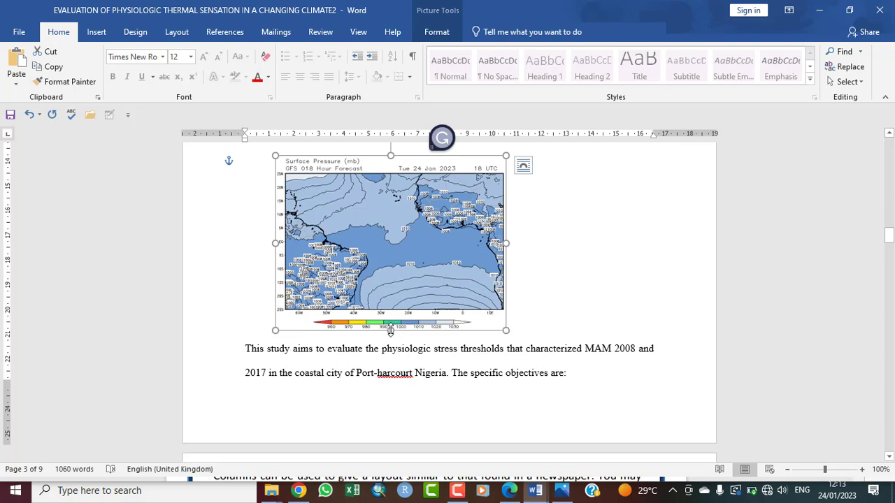
Step: Move the map picture further up into the blank area between the table and the "This study aims" paragraph
left_click(888, 136)
left_click_drag(889, 137, 889, 139)
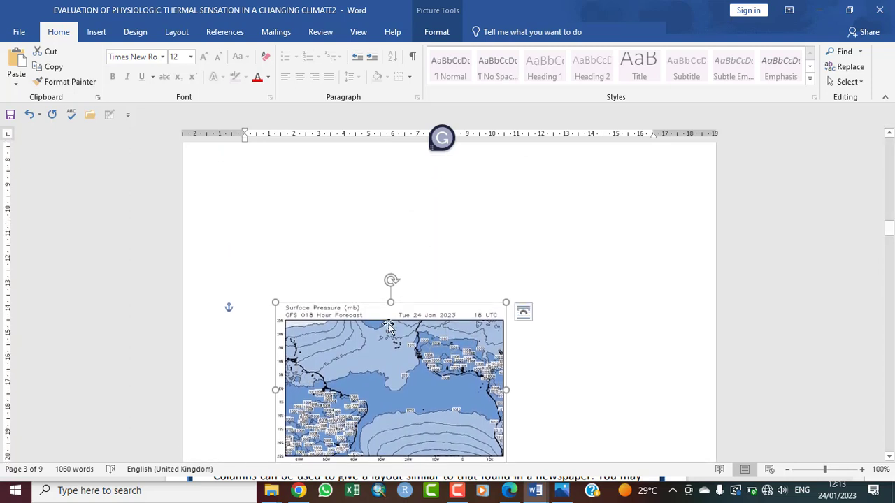
left_click_drag(395, 327, 405, 248)
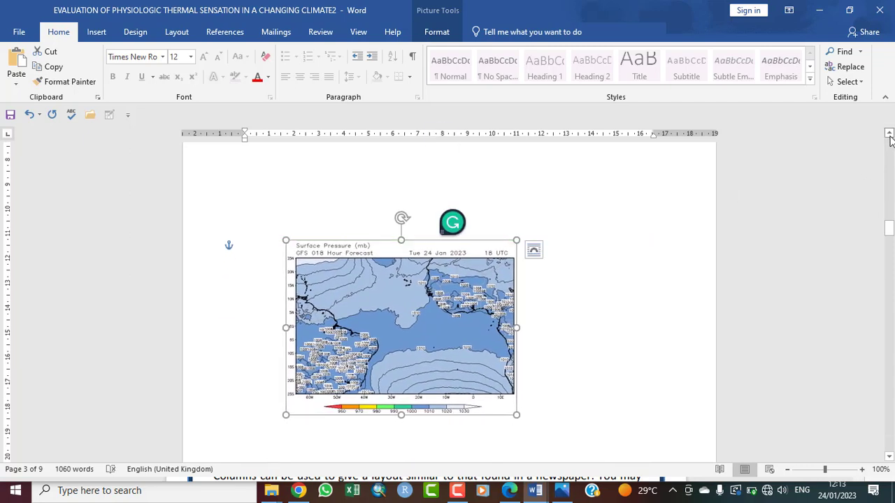
Step: Enlarge the map picture to about 12 cm wide and position it just below the table
left_click_drag(888, 138, 888, 137)
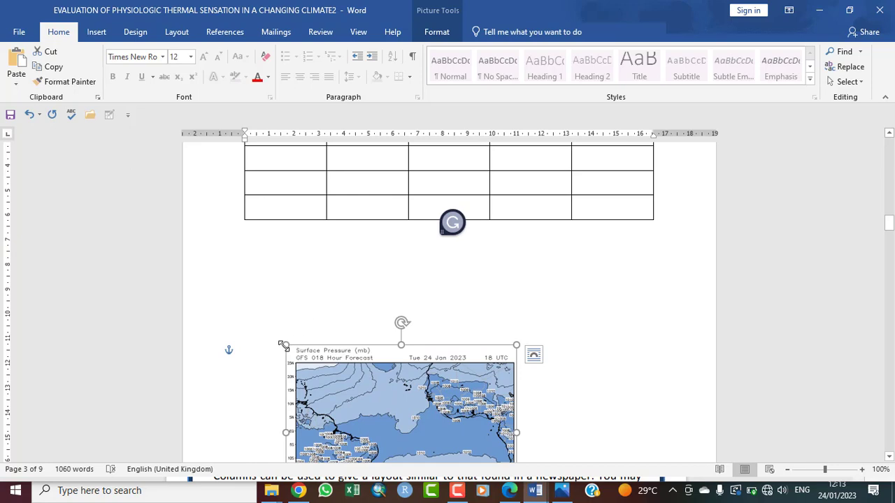
left_click_drag(285, 345, 295, 287)
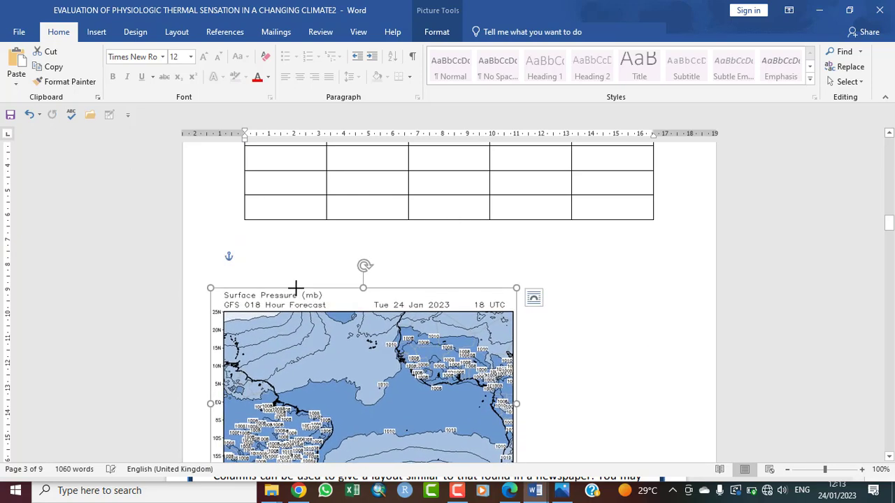
left_click_drag(338, 365, 383, 346)
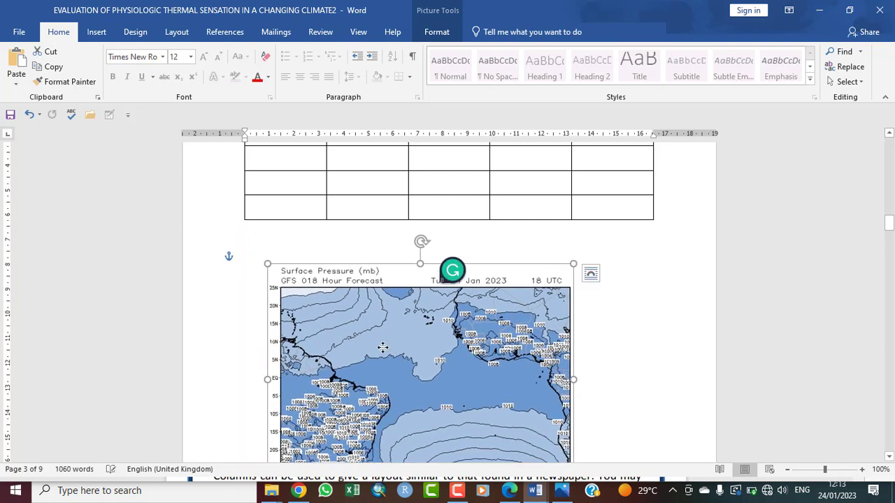
Step: Enlarge the map picture to about 15 cm wide from its lower-right corner, check its placement below the table, and deselect it
left_click(890, 457)
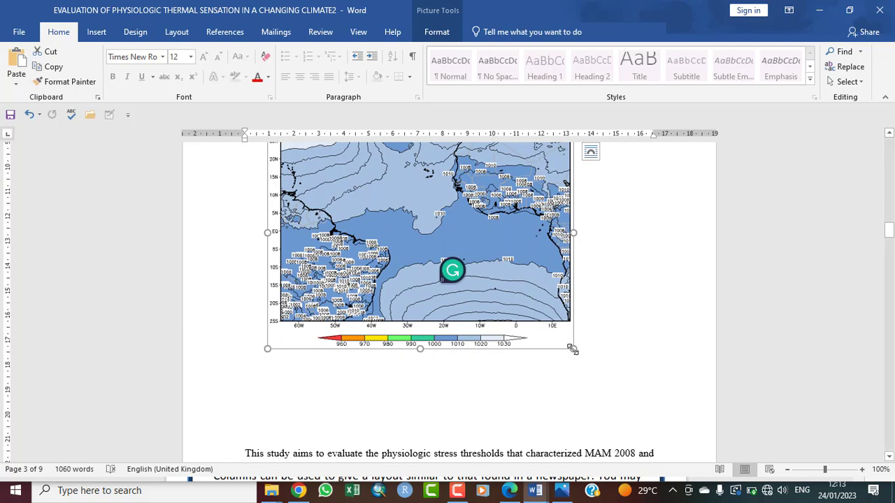
left_click_drag(572, 349, 596, 388)
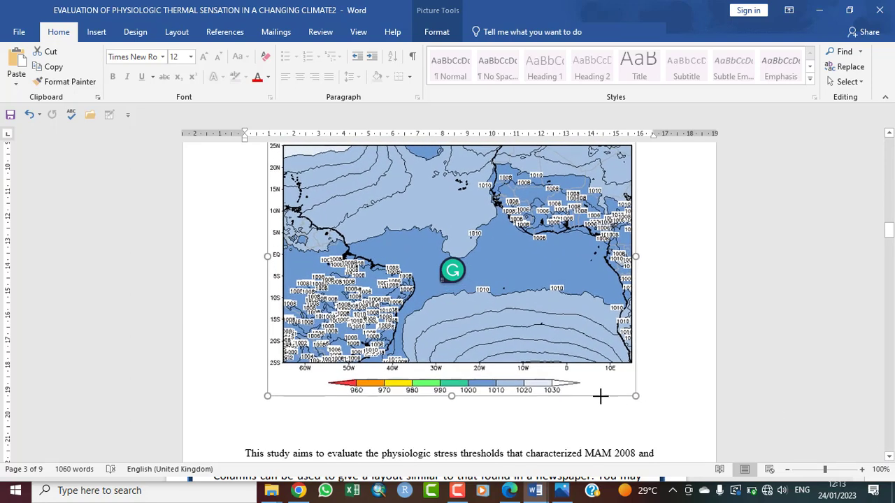
left_click_drag(600, 397, 631, 398)
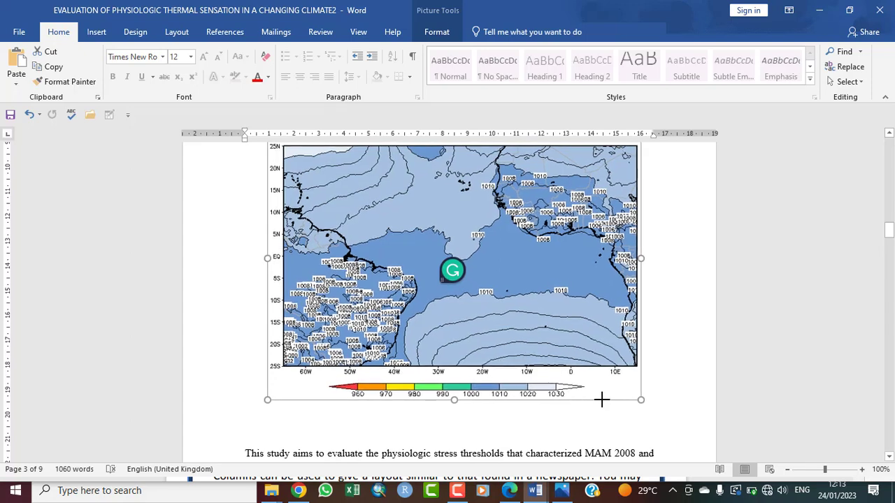
left_click(889, 135)
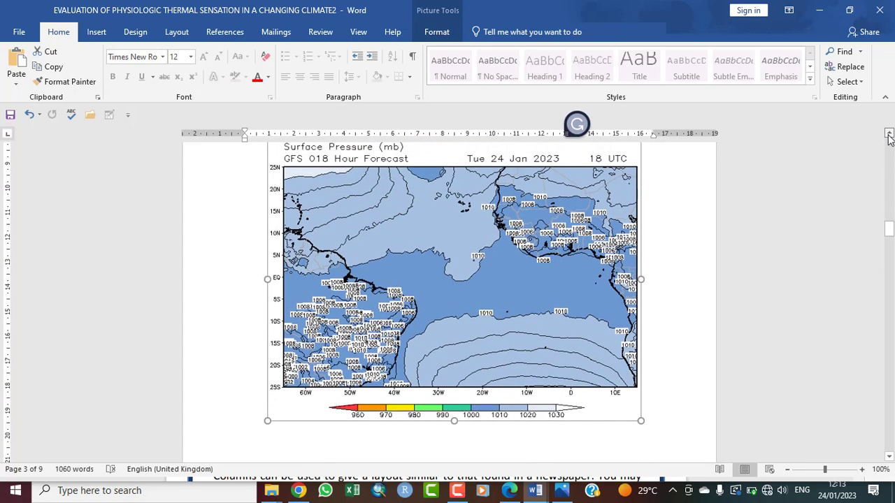
left_click(889, 134)
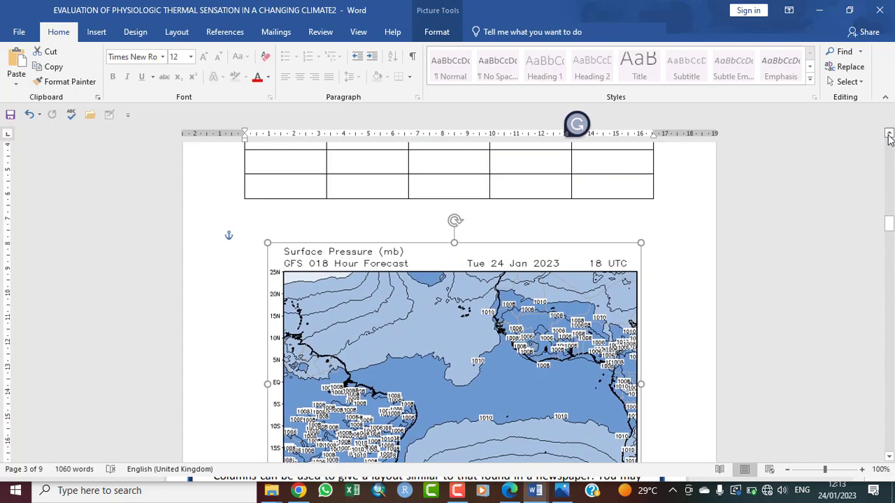
left_click(674, 215)
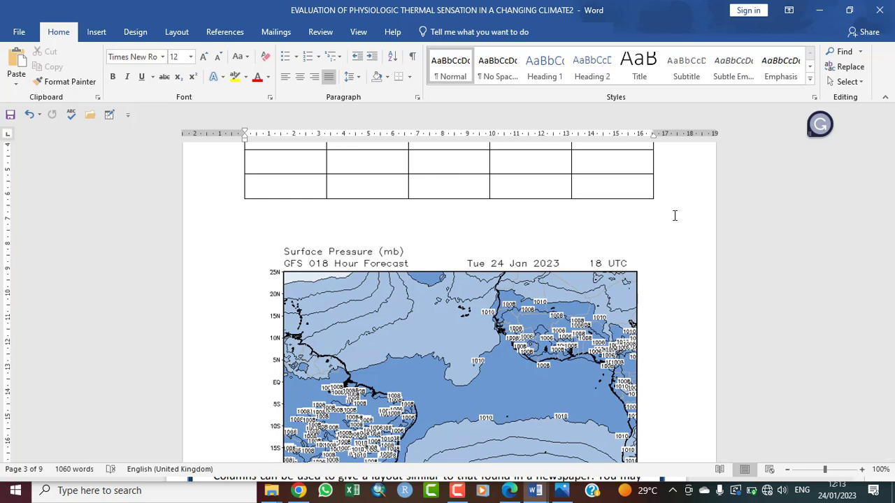
left_click_drag(890, 135, 889, 137)
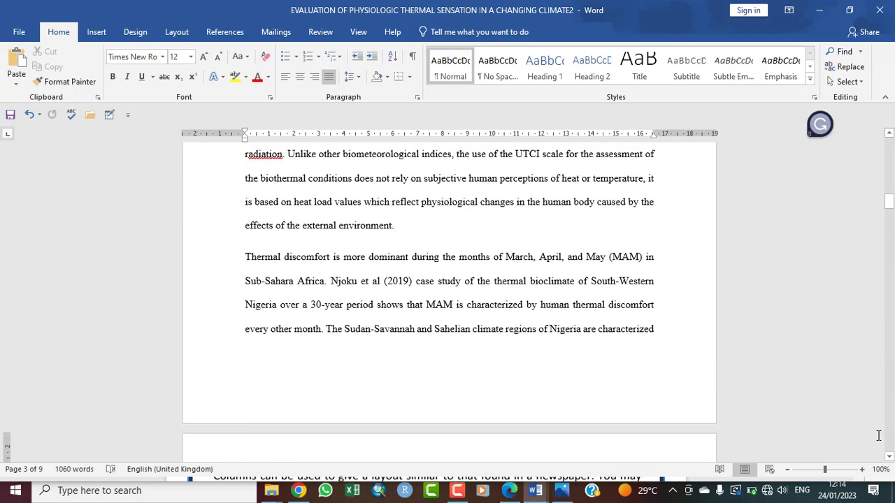
left_click_drag(889, 458, 890, 458)
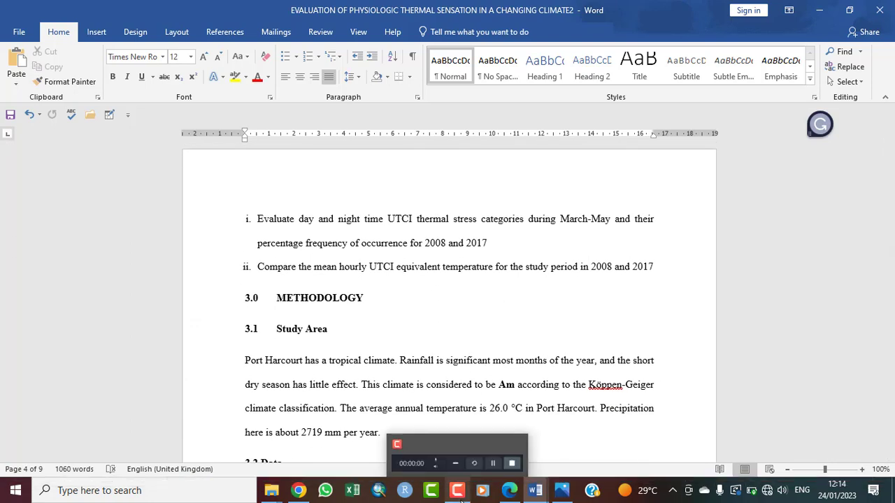